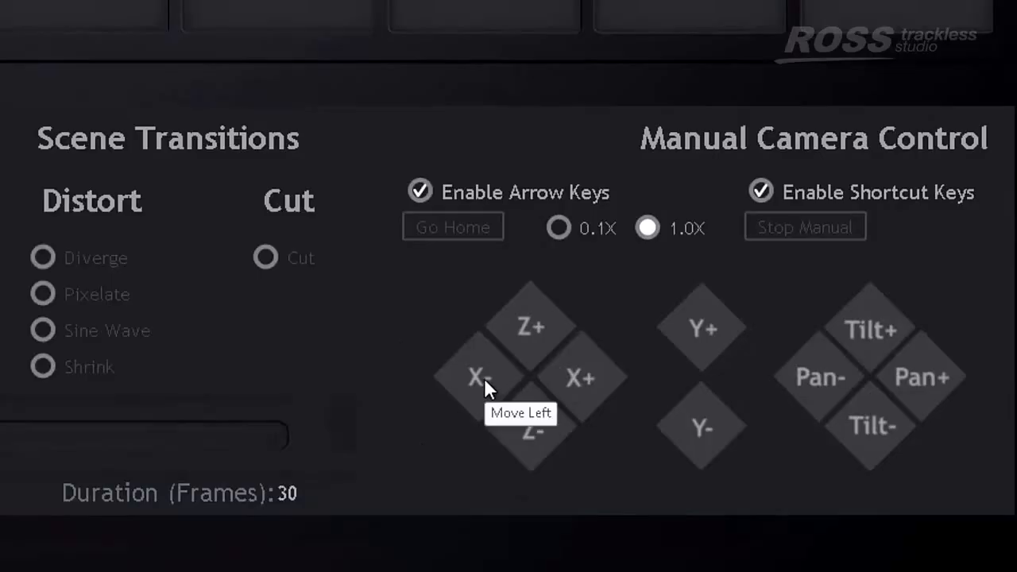
# - Slide the camera sideways both ways, dolly it in and out, and raise and lower it
pyautogui.click(576, 378)
pyautogui.click(482, 373)
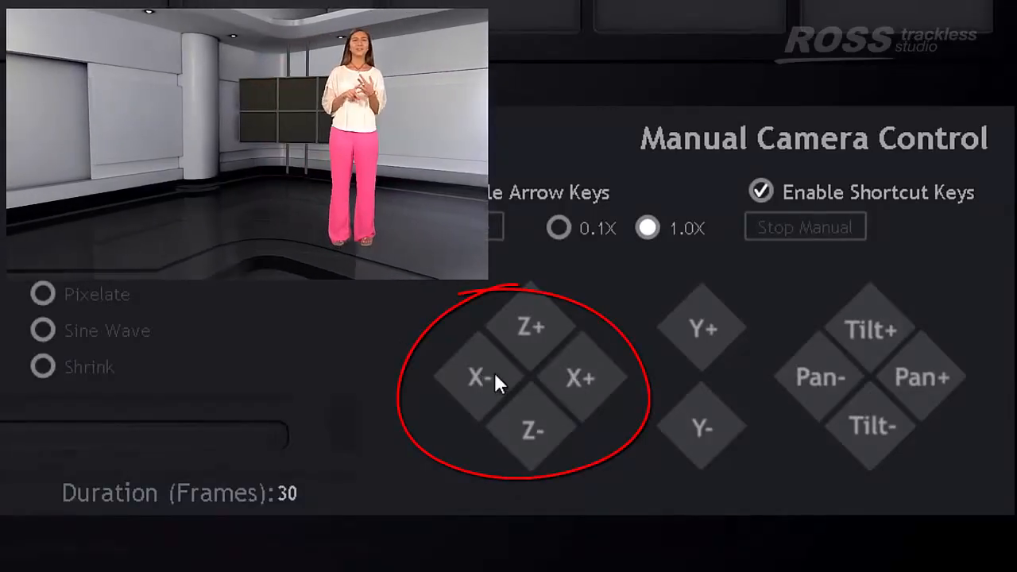
pyautogui.click(585, 377)
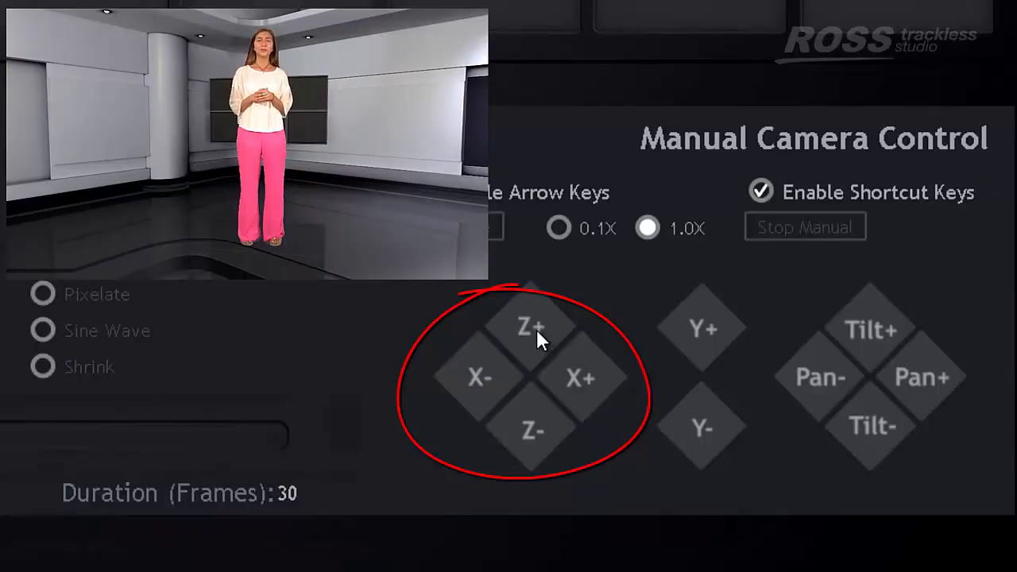
pyautogui.click(536, 329)
pyautogui.click(535, 424)
pyautogui.click(697, 333)
pyautogui.click(700, 424)
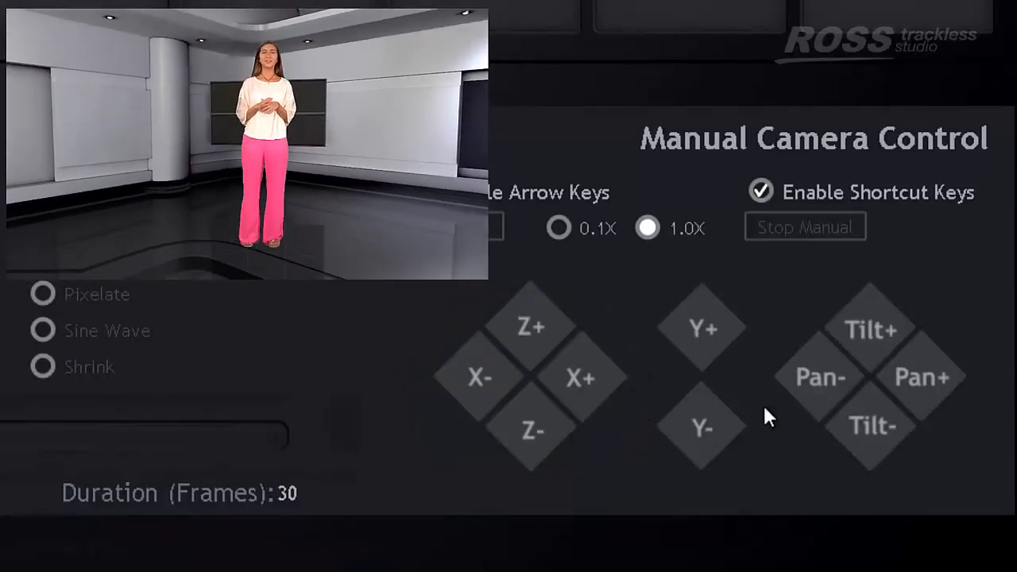
# - Pan the camera left and right and tilt it up and down around the presenter
pyautogui.click(812, 370)
pyautogui.click(918, 376)
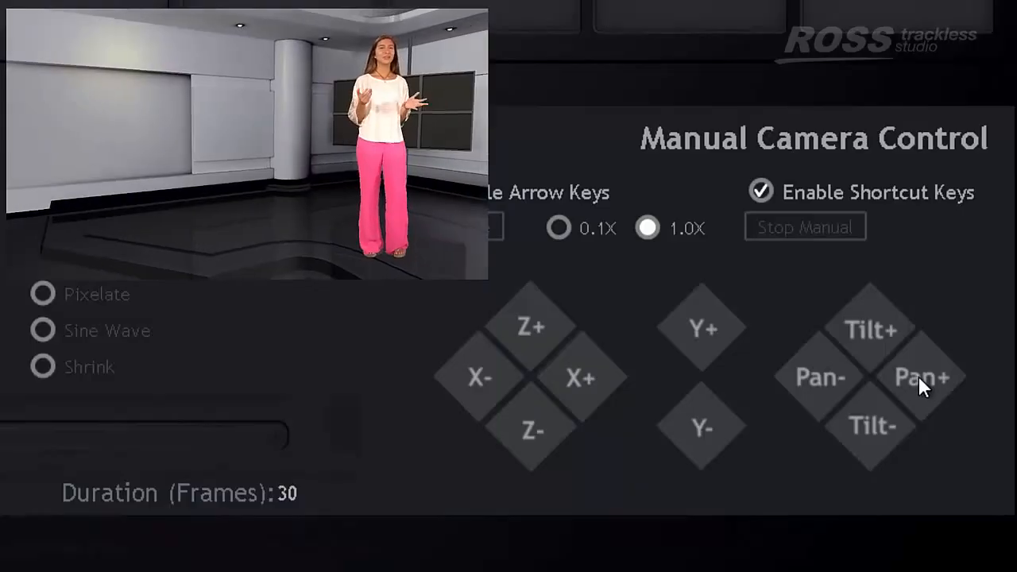
pyautogui.click(874, 328)
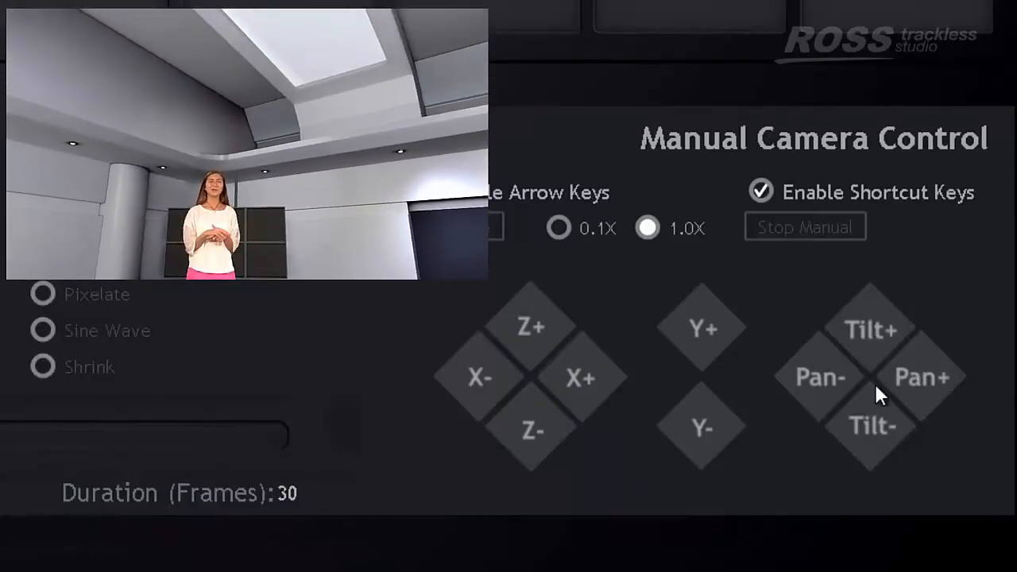
pyautogui.click(868, 423)
pyautogui.click(810, 385)
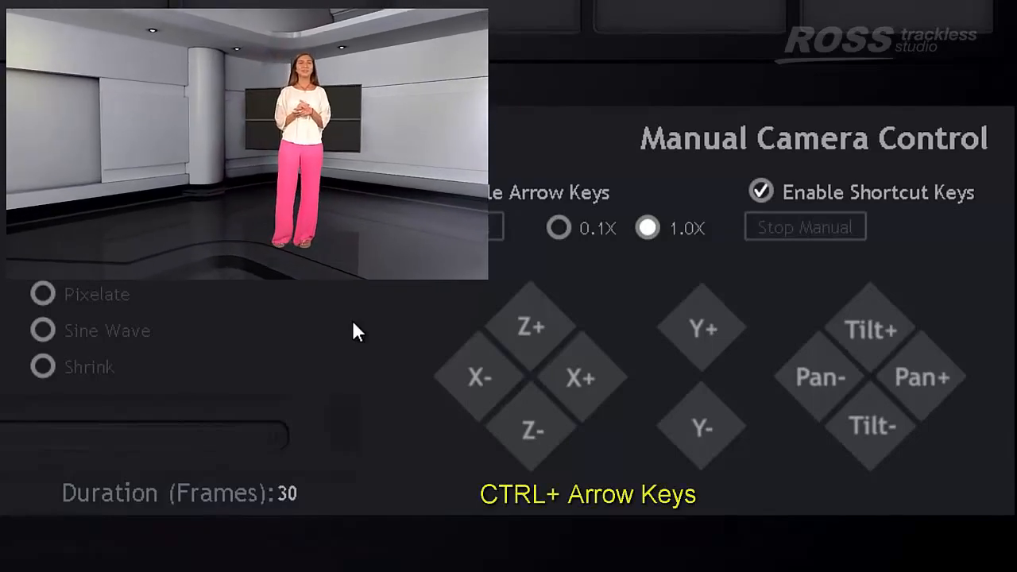
# - Shift the camera with Ctrl+Right/Left and swing it with Shift+Left/Right arrow shortcuts
pyautogui.hotkey('ctrl', 'Right')
pyautogui.hotkey('ctrl', 'Right')
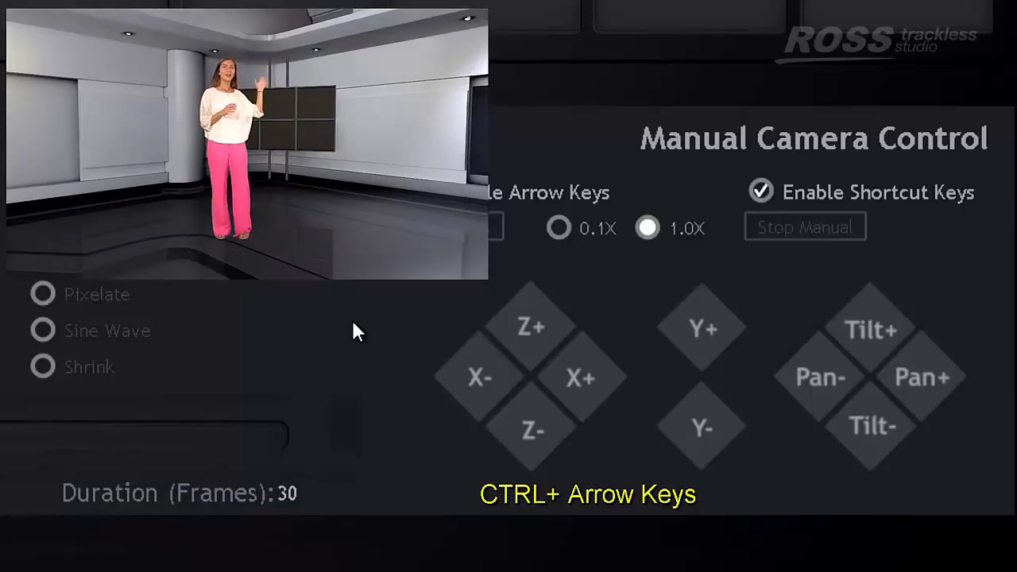
pyautogui.hotkey('ctrl', 'Left')
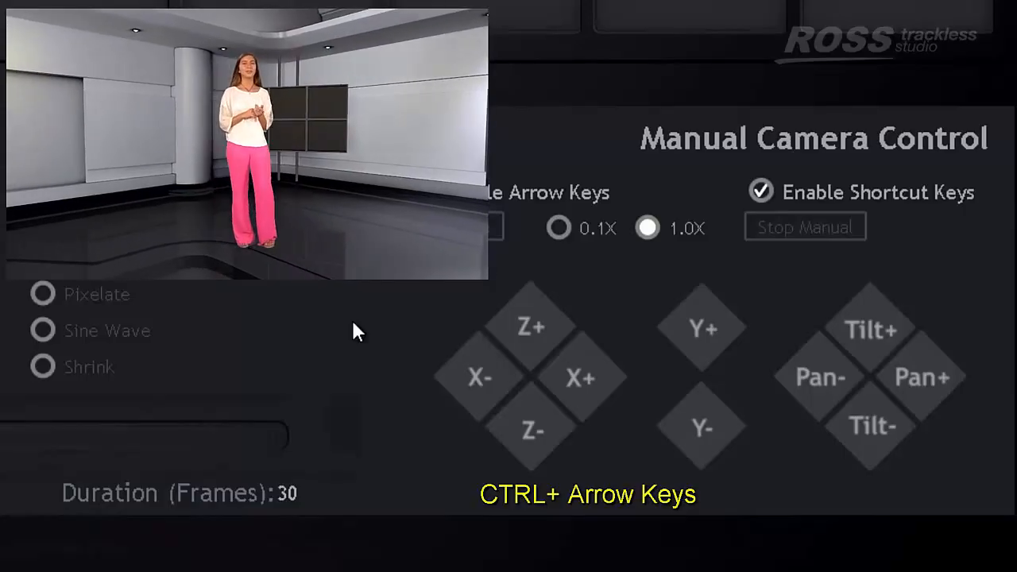
pyautogui.hotkey('shift', 'Left')
pyautogui.hotkey('shift', 'Right')
pyautogui.hotkey('shift', 'Left')
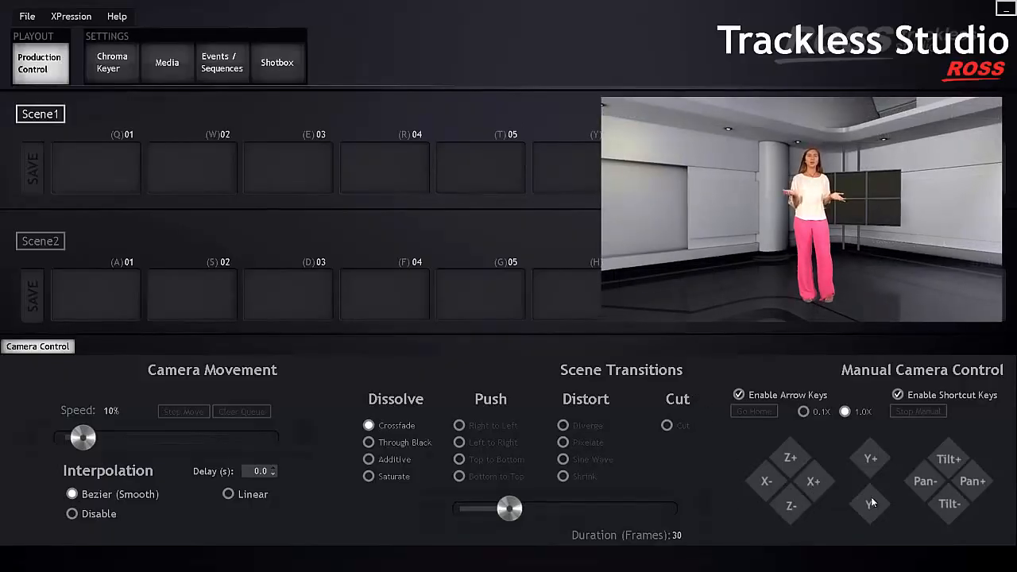
# - Dolly in toward the presenter, switch to 0.1X steps, and nudge the camera sideways and up
pyautogui.click(795, 458)
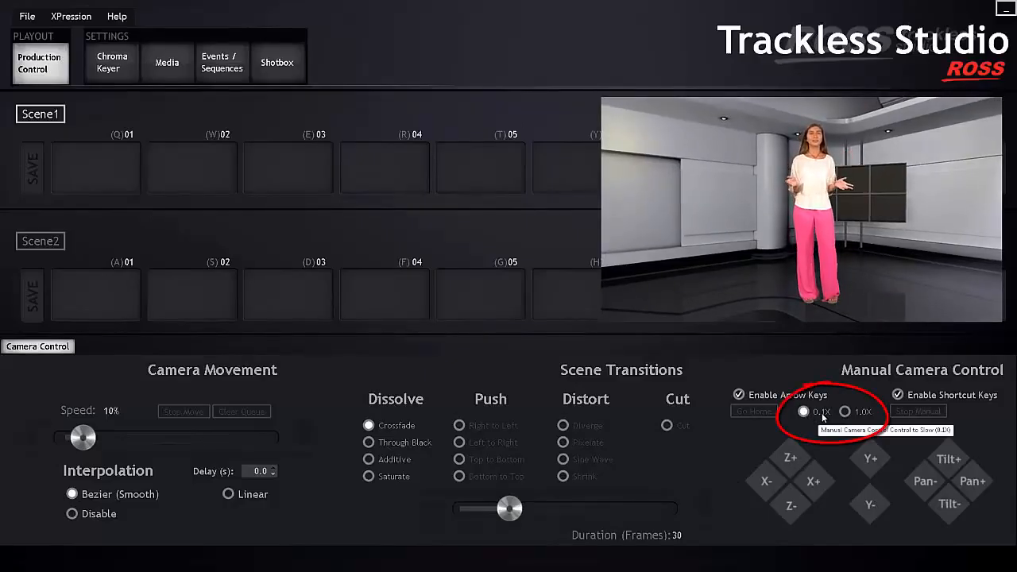
pyautogui.click(790, 458)
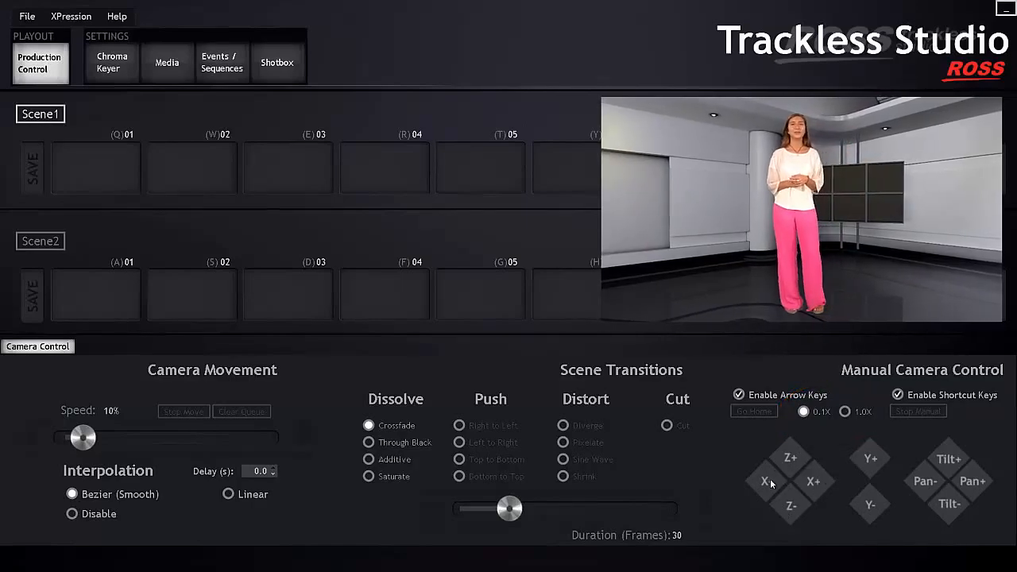
pyautogui.click(769, 482)
pyautogui.click(873, 506)
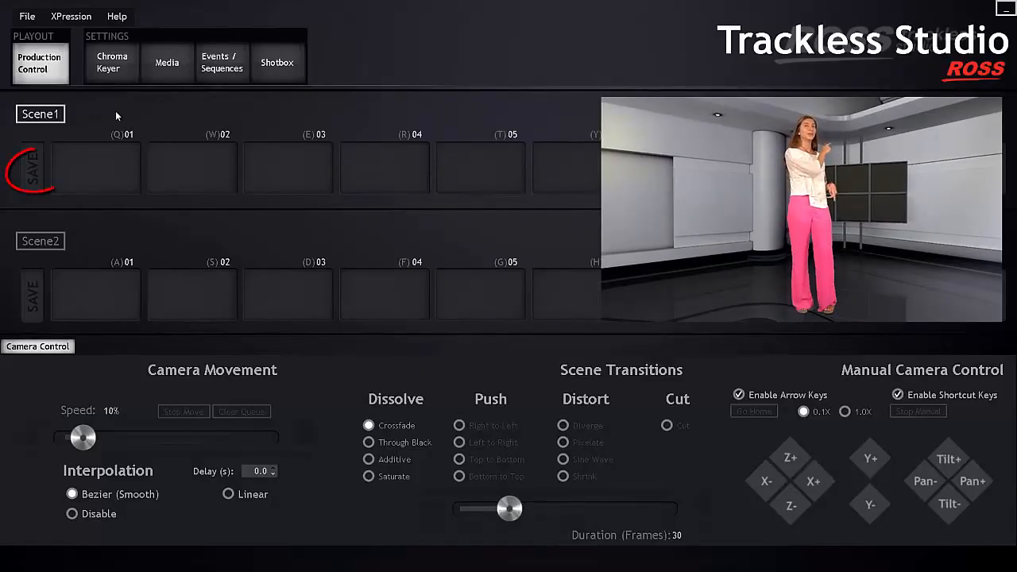
# - Save the current shot to Scene1 slot (Q)01, then nudge the camera in with Z+
pyautogui.click(36, 195)
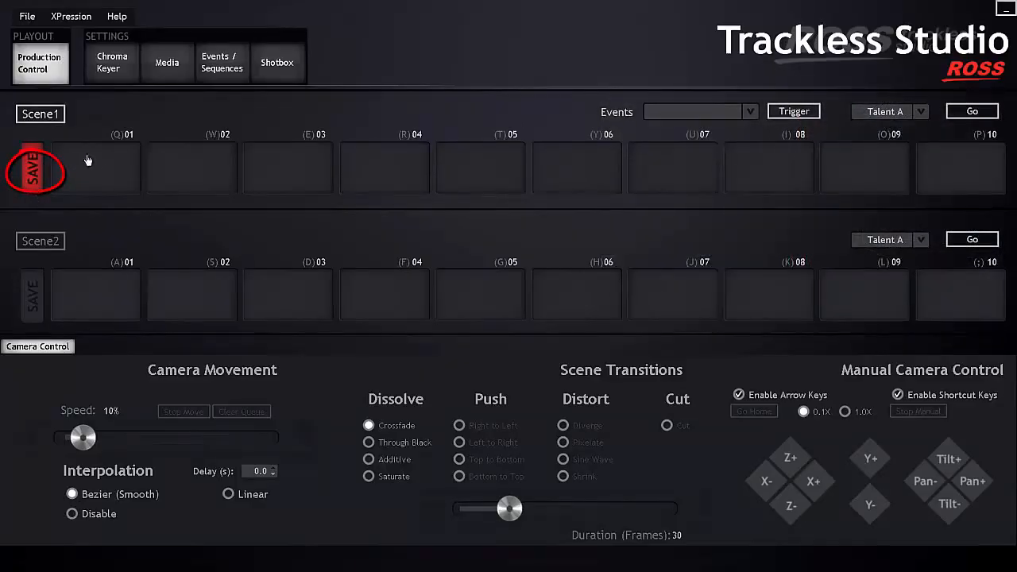
pyautogui.click(125, 176)
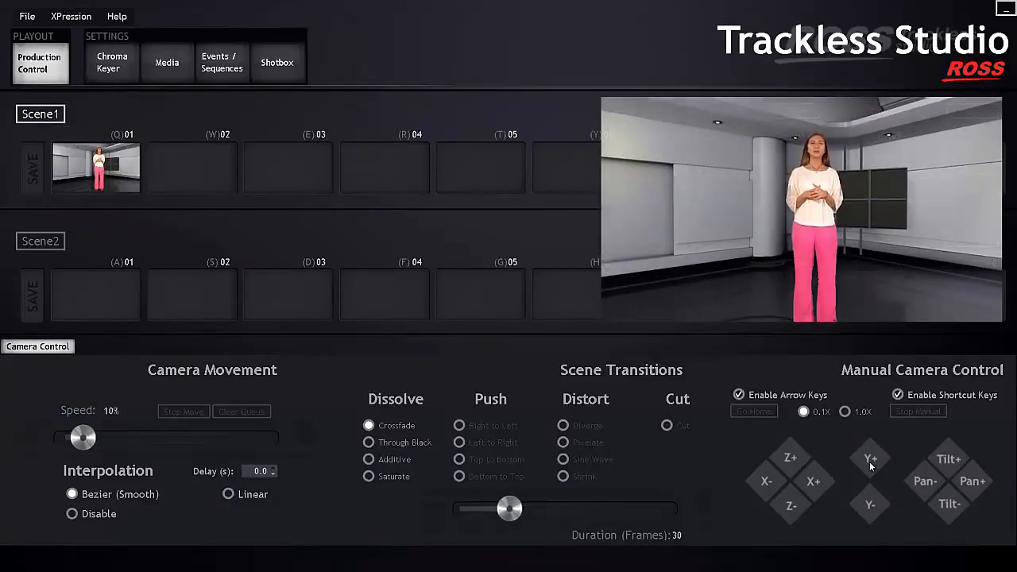
pyautogui.click(797, 457)
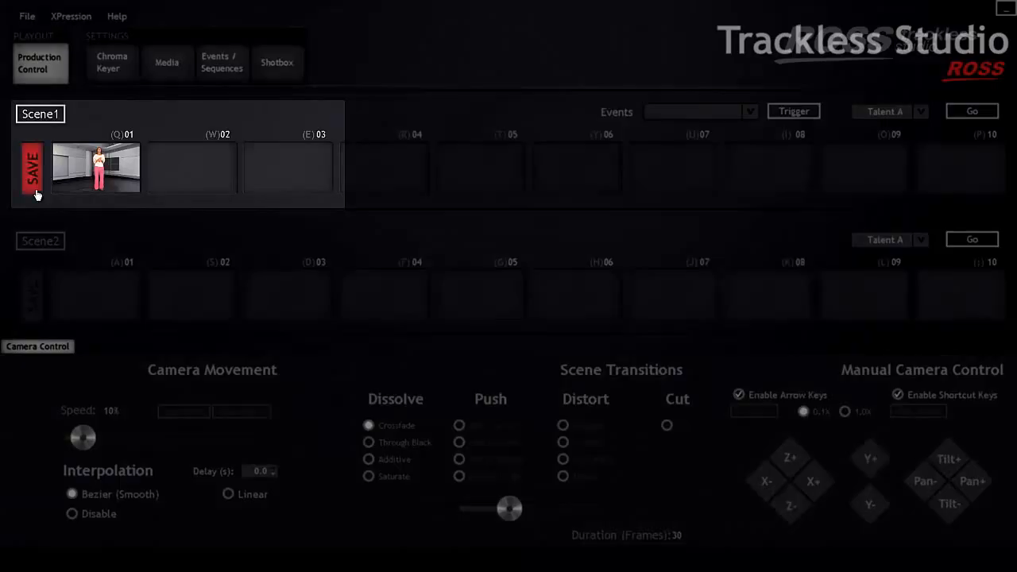
# - Save Scene1 slot 02, then at 1.0X pull back wider and save it to slot 03
pyautogui.click(202, 182)
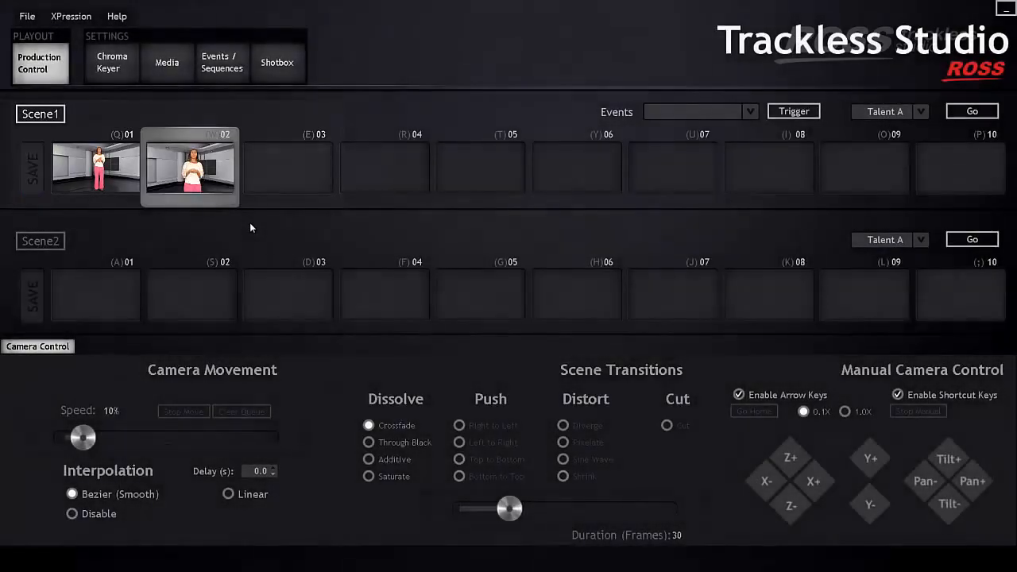
pyautogui.click(845, 411)
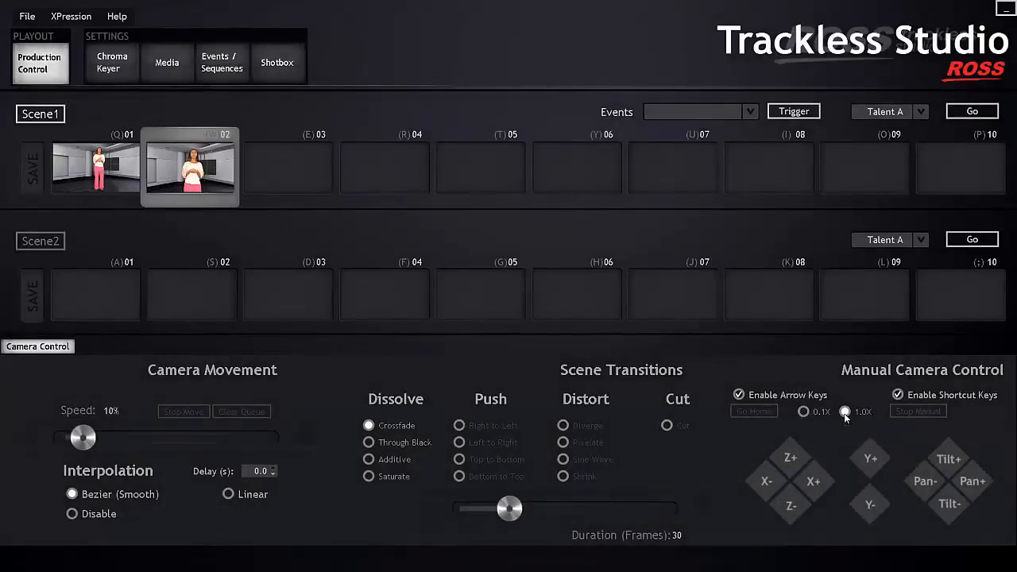
pyautogui.click(788, 504)
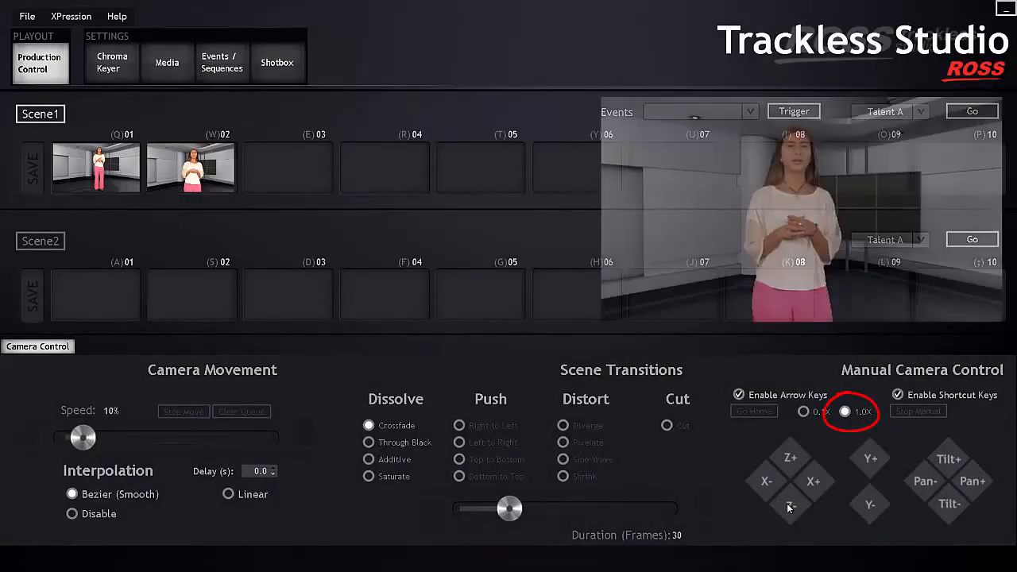
pyautogui.click(774, 484)
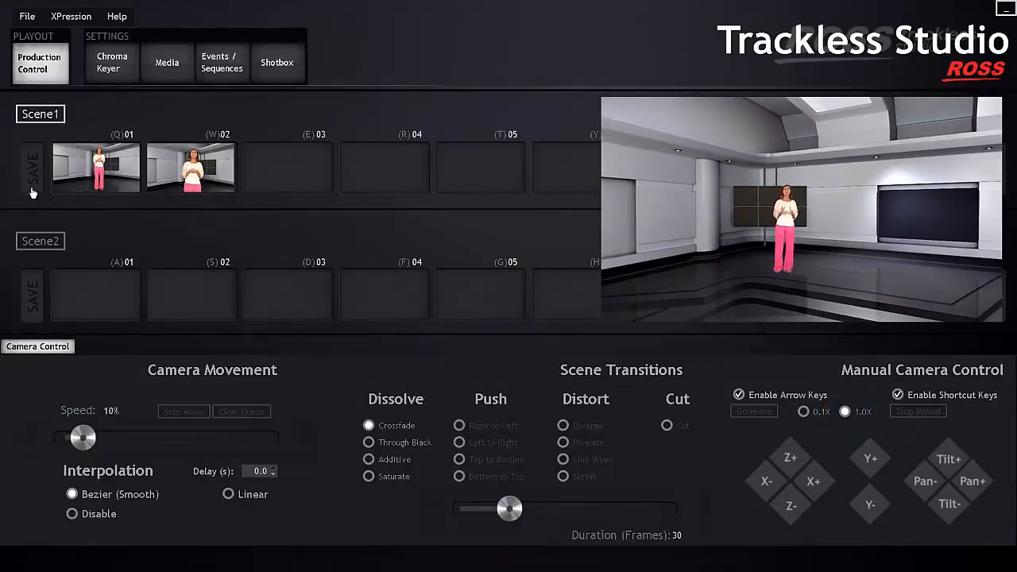
pyautogui.click(289, 190)
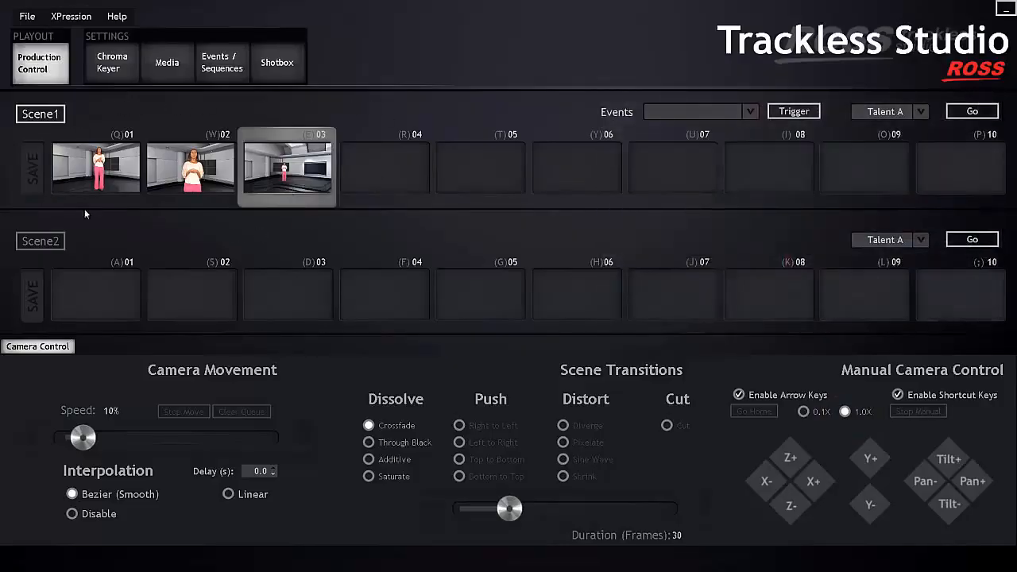
# - Select Scene2, reframe the presenter with sideways moves and pans, and arm Scene2's SAVE
pyautogui.click(61, 248)
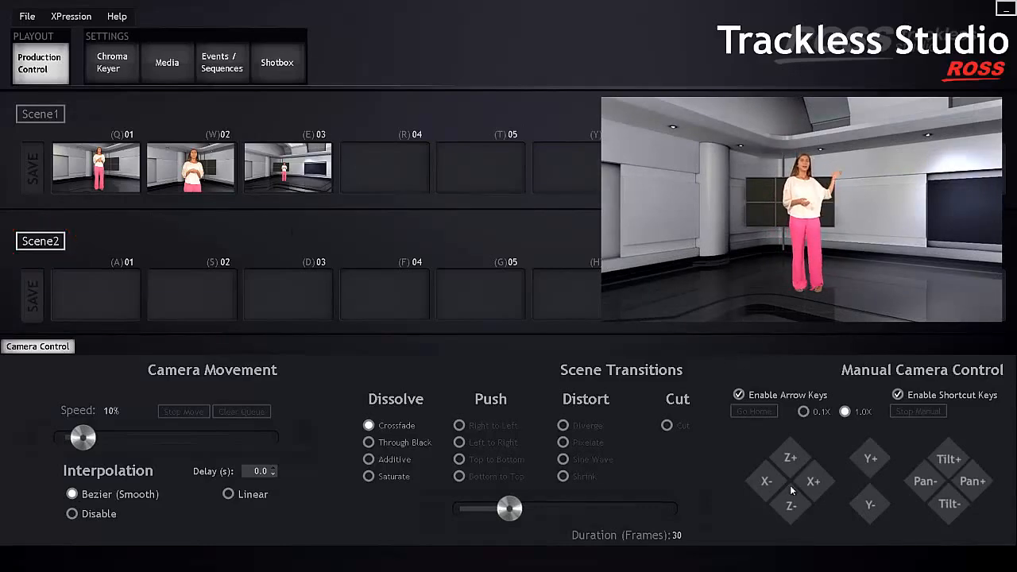
pyautogui.click(765, 475)
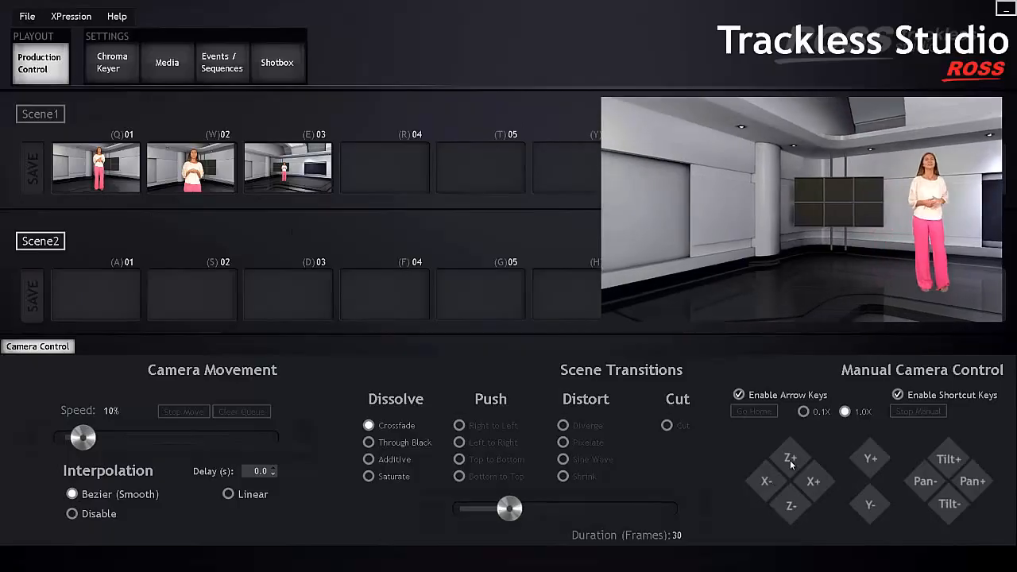
pyautogui.click(966, 479)
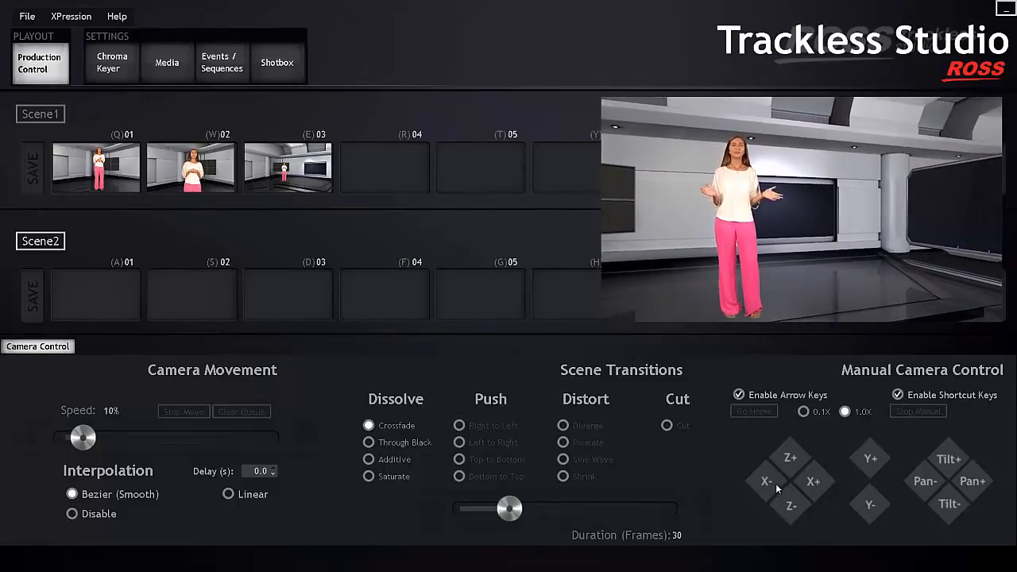
pyautogui.click(775, 483)
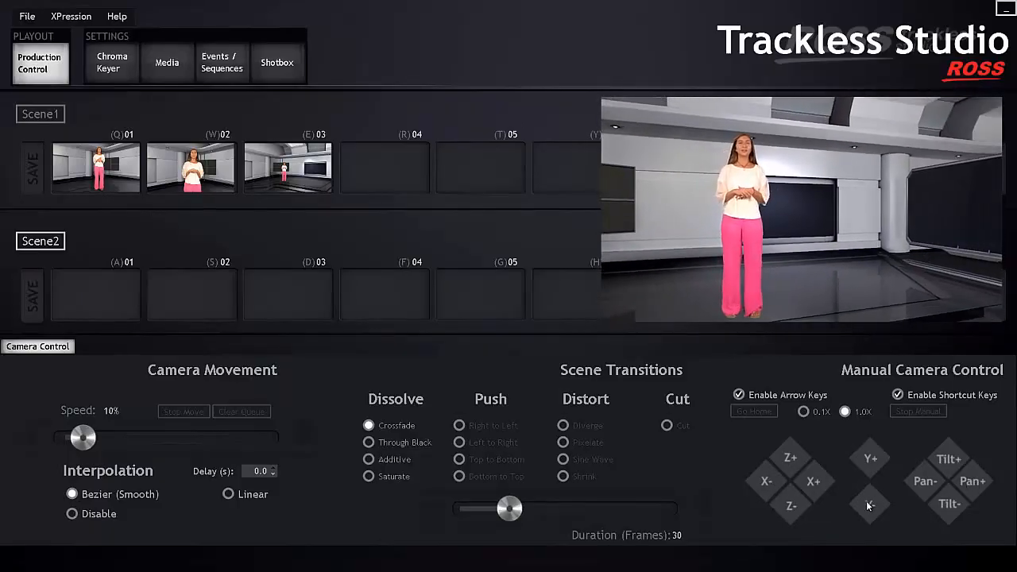
pyautogui.click(965, 482)
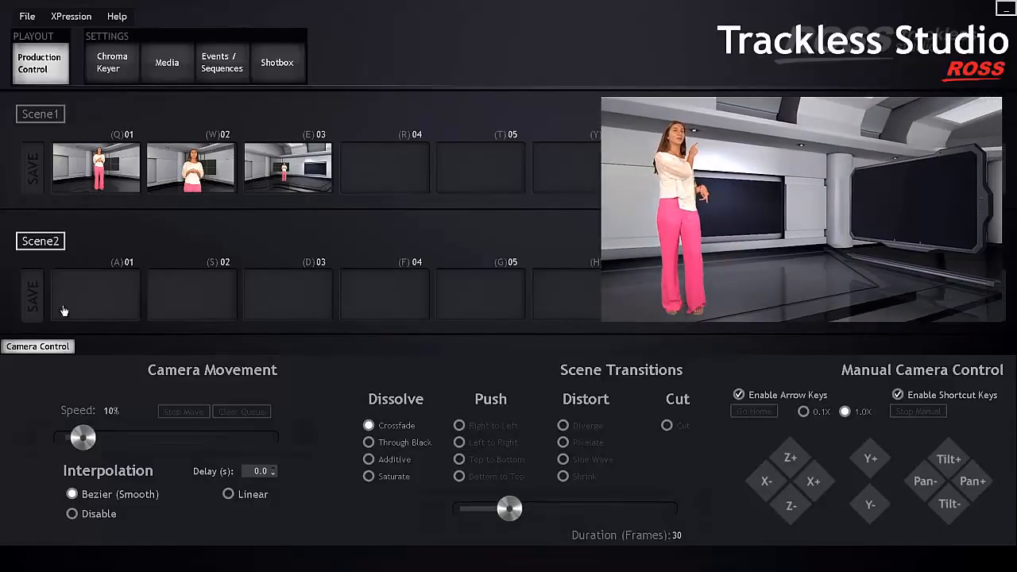
pyautogui.click(32, 314)
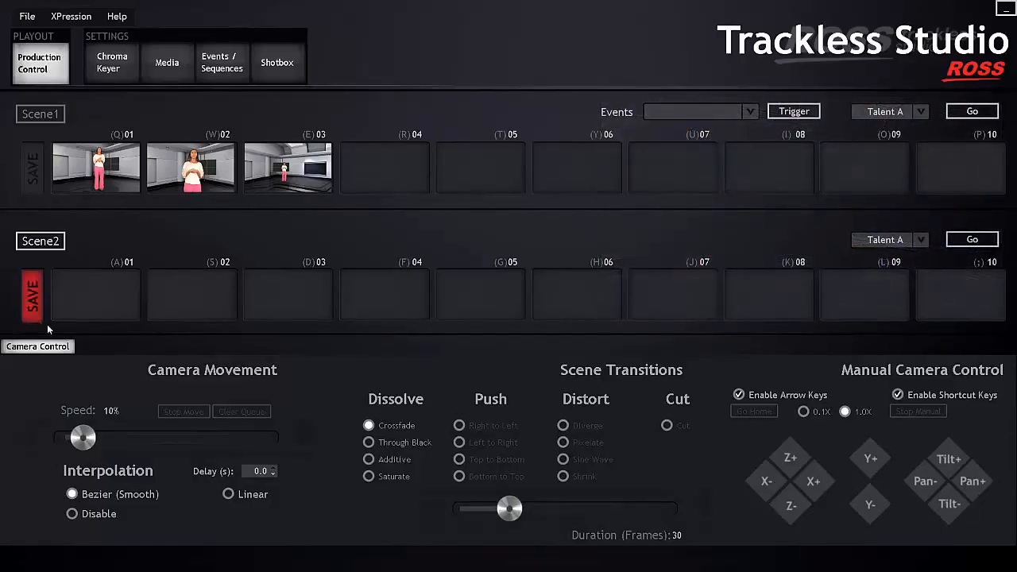
# - Store the current shot in Scene2 slot 01, then pull back wider and save it to slot (S)02
pyautogui.click(107, 300)
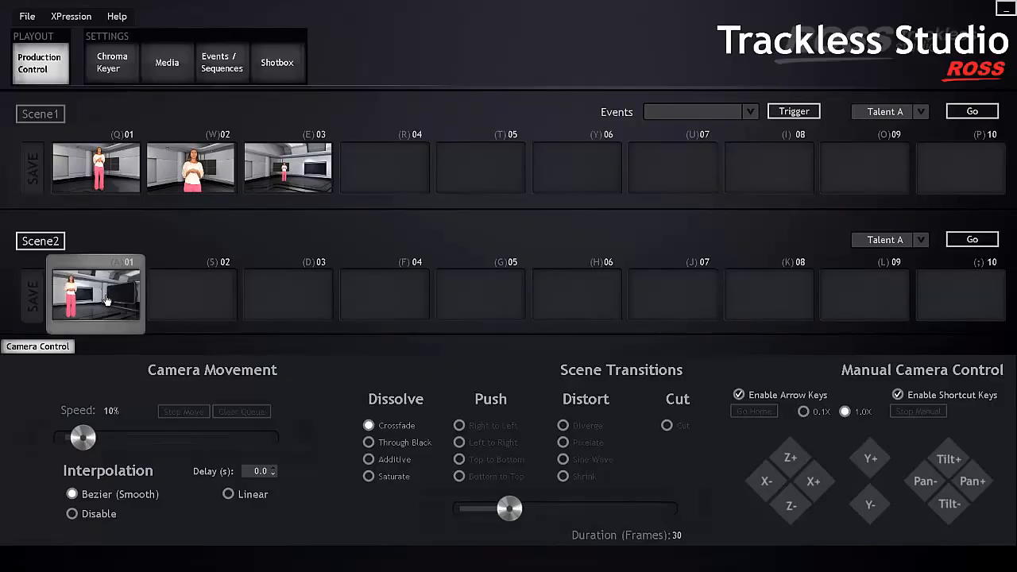
pyautogui.click(767, 482)
pyautogui.click(784, 502)
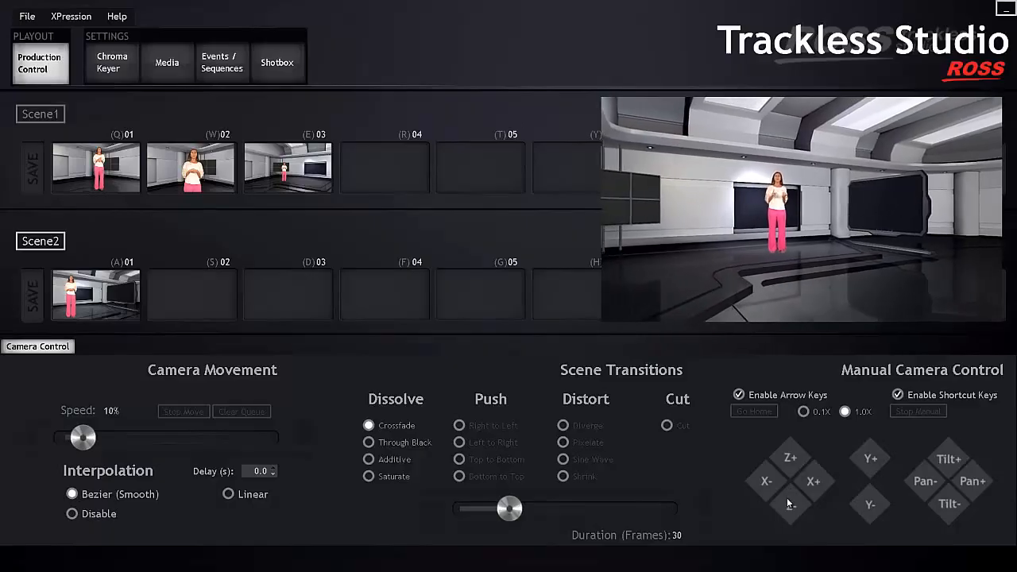
pyautogui.click(36, 320)
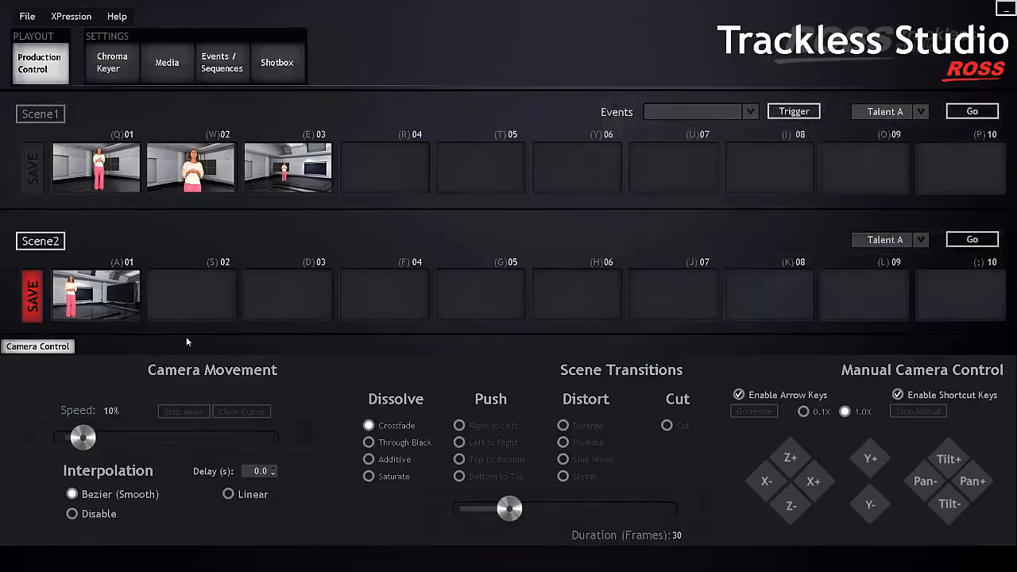
pyautogui.click(211, 303)
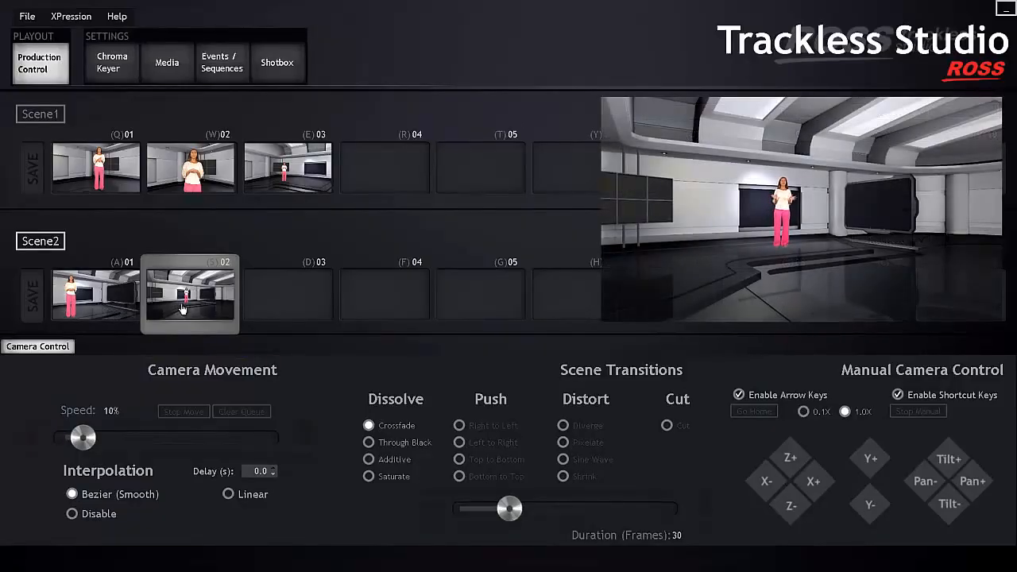
# - Recall Scene2 shot 01, then shot 02, to watch the camera move between them
pyautogui.click(107, 314)
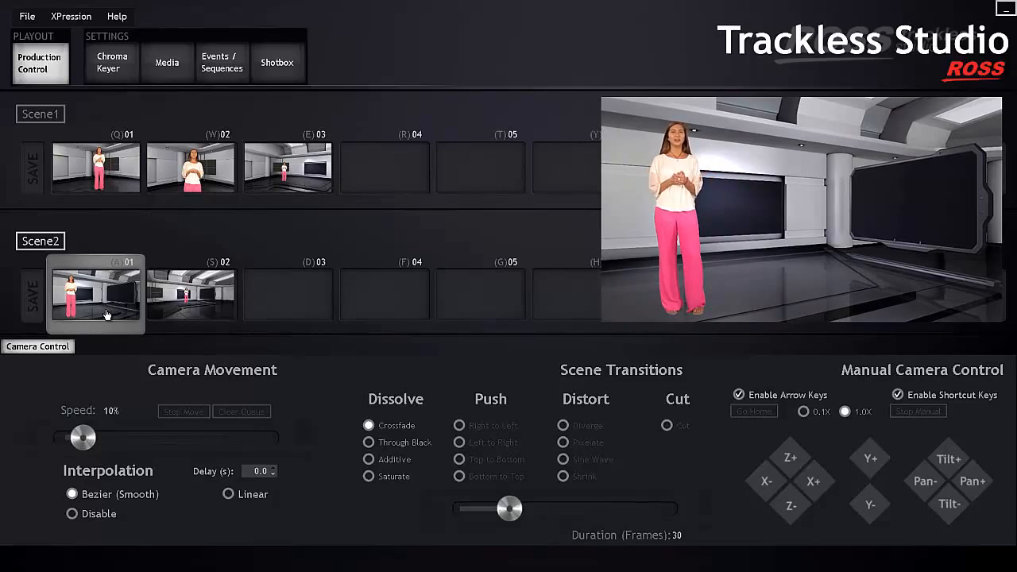
pyautogui.click(218, 314)
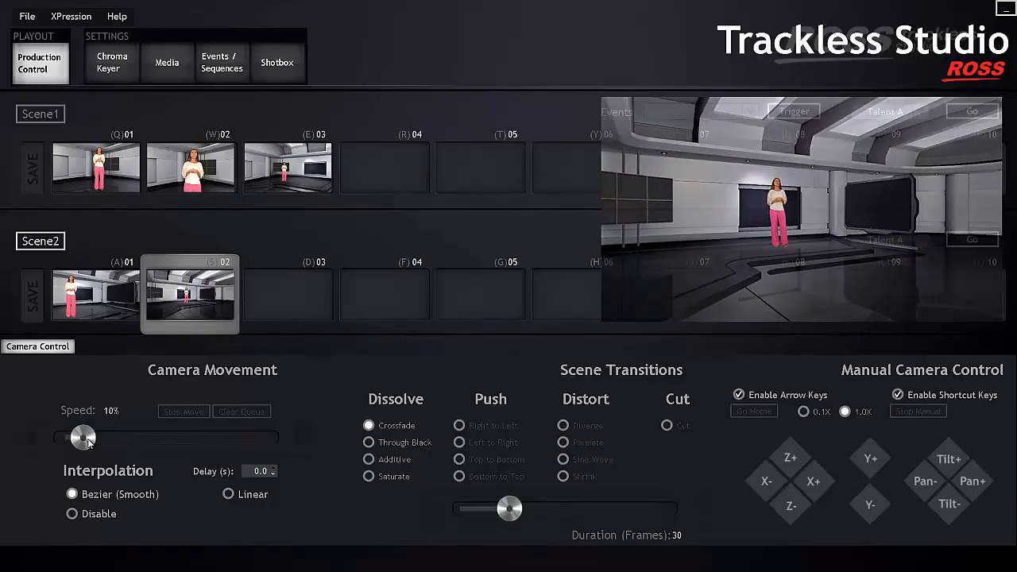
# - Lower Camera Movement Speed to 5% and recall Scene2 shot 01 at that speed
pyautogui.moveTo(83, 438); pyautogui.dragTo(188, 438)
pyautogui.moveTo(131, 438); pyautogui.dragTo(73, 436)
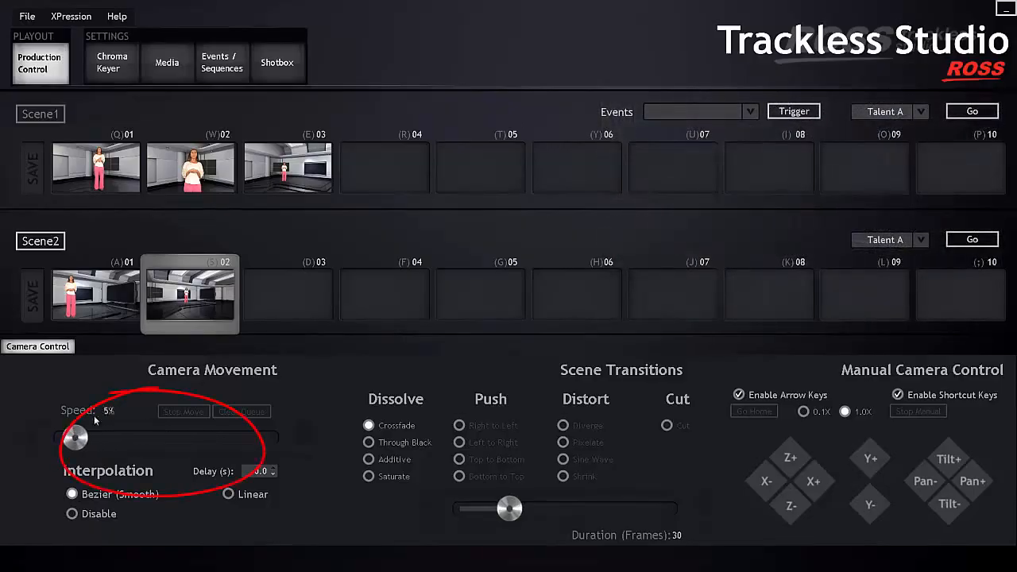
pyautogui.click(100, 320)
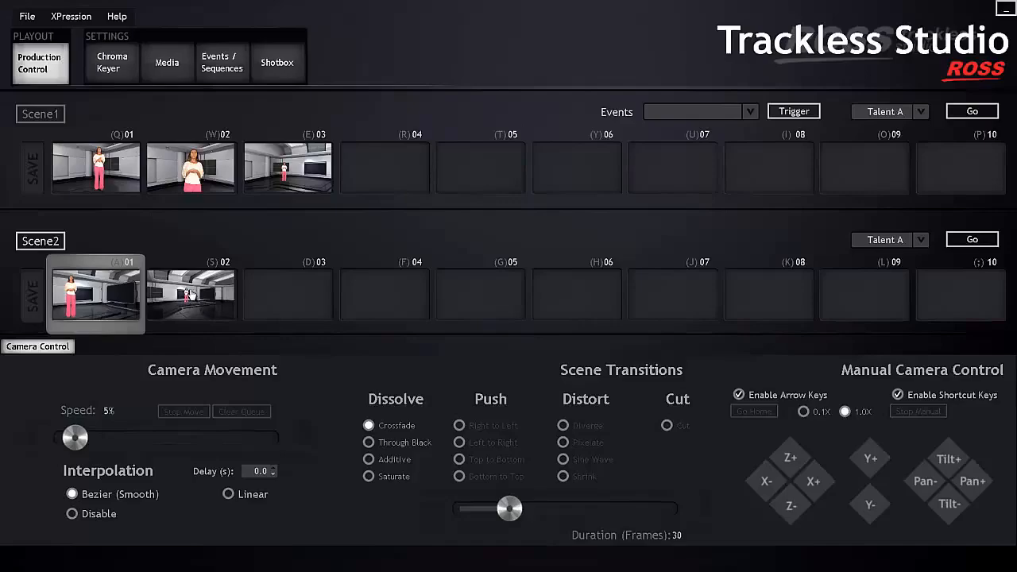
# - Set the Duration Multiplier of Scene2 preset (S)02 to 4 in its Preset Settings
pyautogui.rightClick(188, 296)
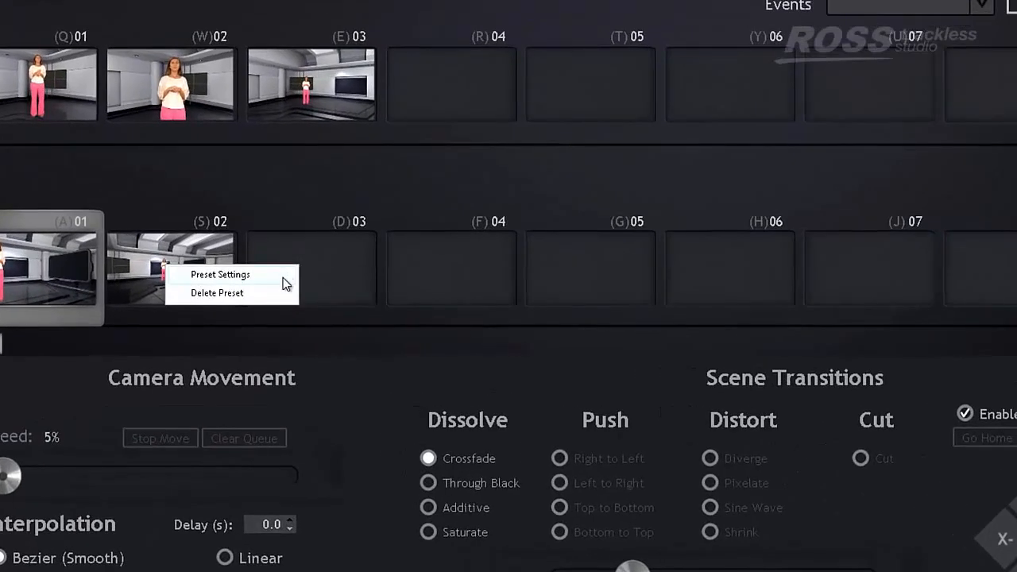
pyautogui.click(283, 277)
pyautogui.doubleClick(643, 185)
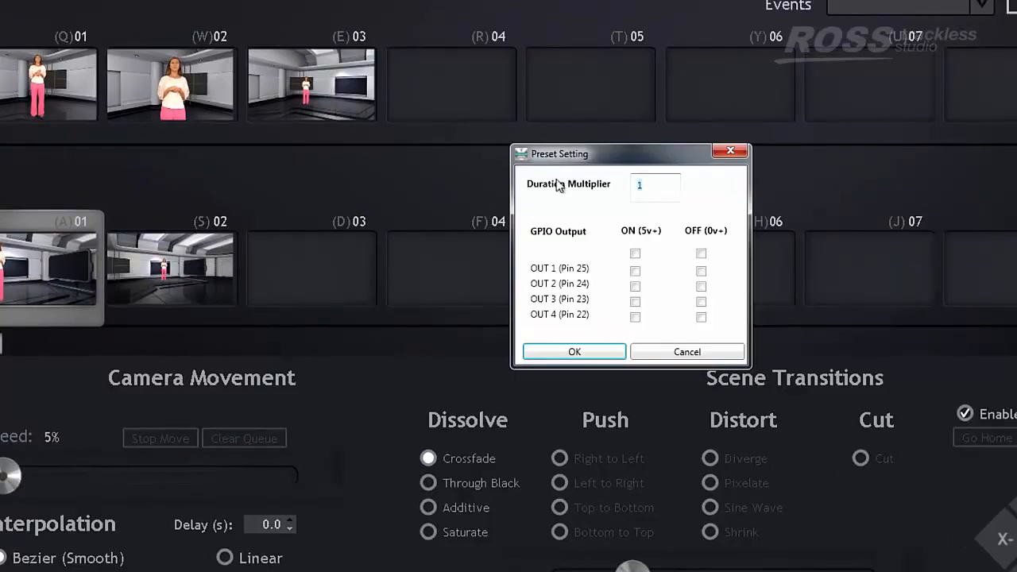
pyautogui.write('4')
pyautogui.click(575, 352)
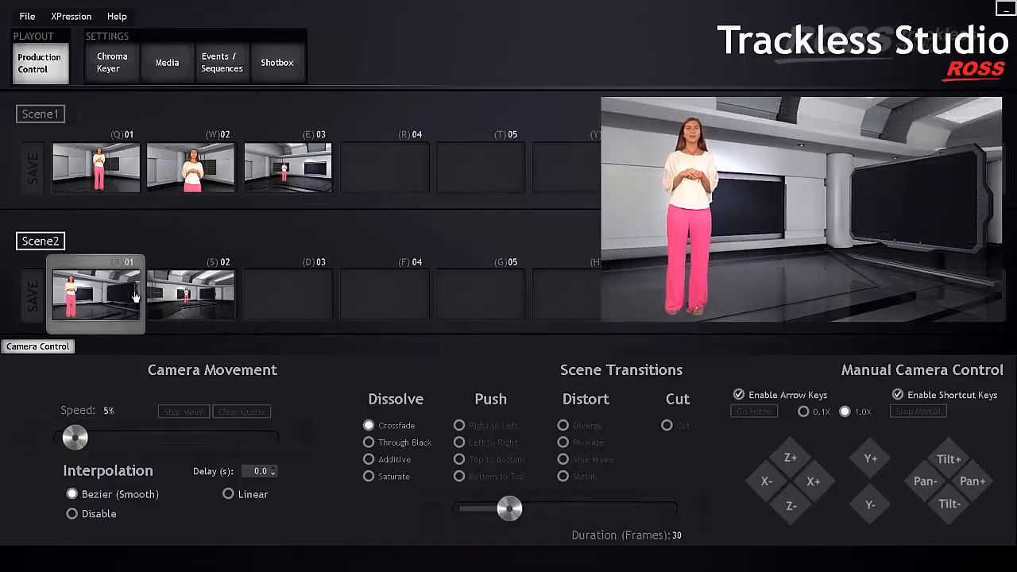
# - Recall Scene2 shot 02, then set scene transitions to a Through Black dissolve of 30 frames
pyautogui.click(193, 295)
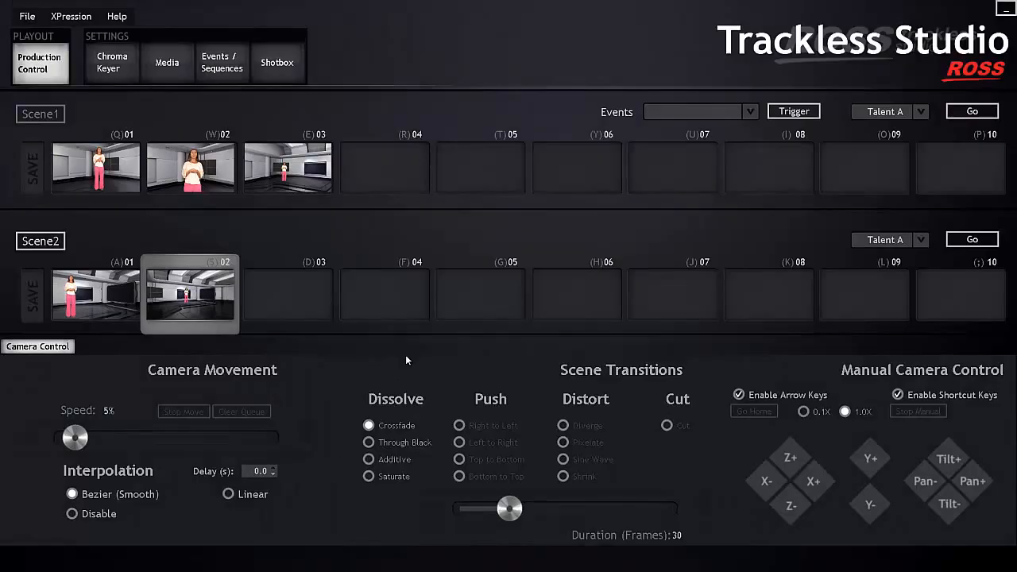
pyautogui.click(368, 443)
# - Recall the Scene1 shot 02 close-up through black, then switch the scene transition back to Crossfade
pyautogui.click(207, 185)
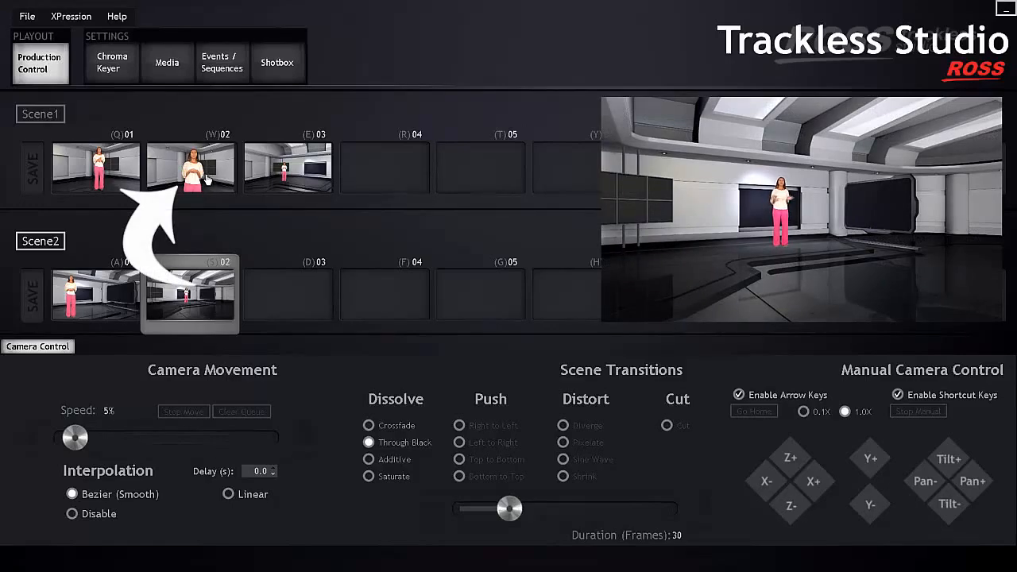
pyautogui.click(206, 181)
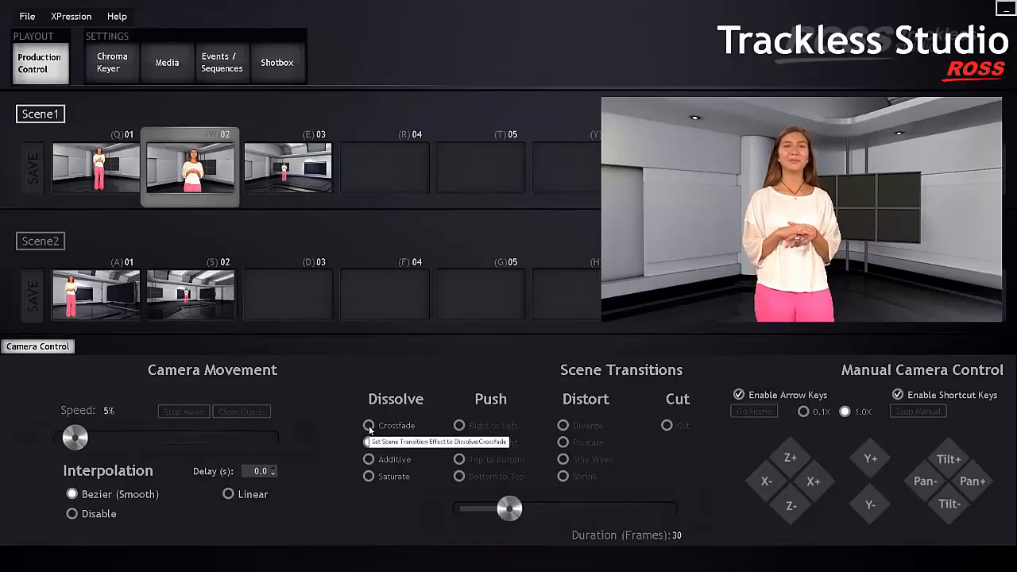
pyautogui.click(368, 426)
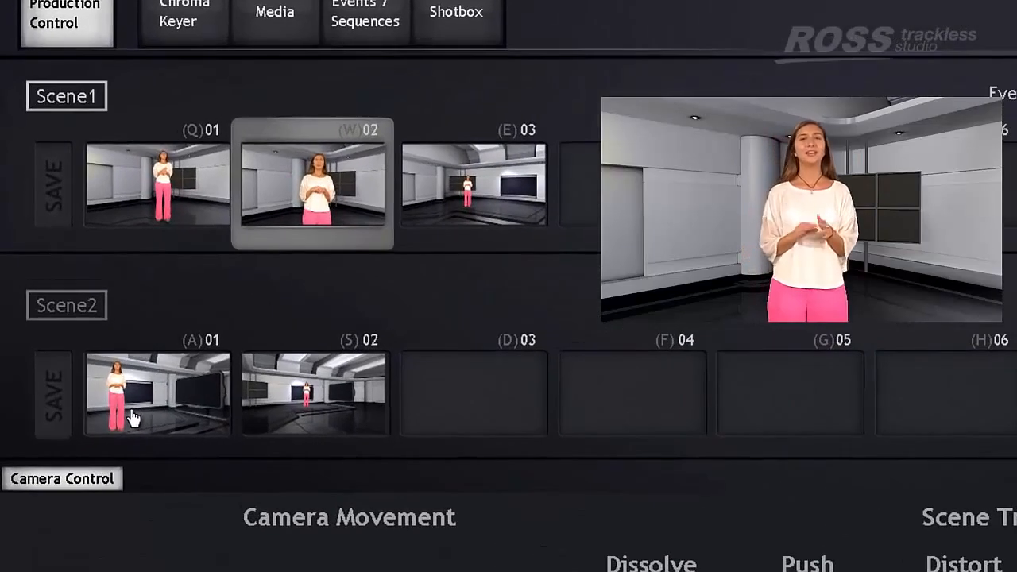
# - Crossfade to Scene2 shot 01, then Scene1 shot 01, ending on Scene1 shot 02
pyautogui.click(80, 309)
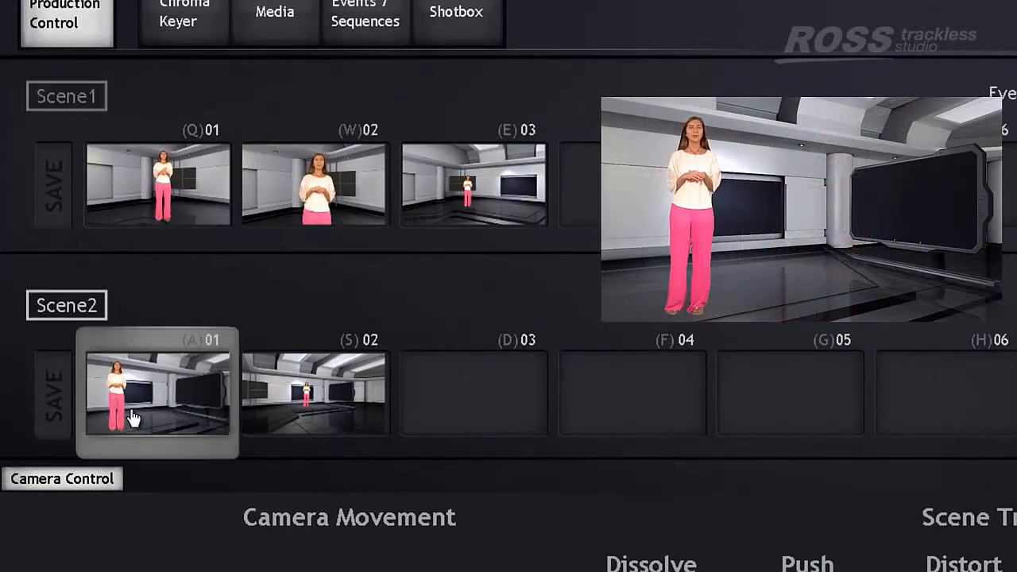
pyautogui.click(168, 210)
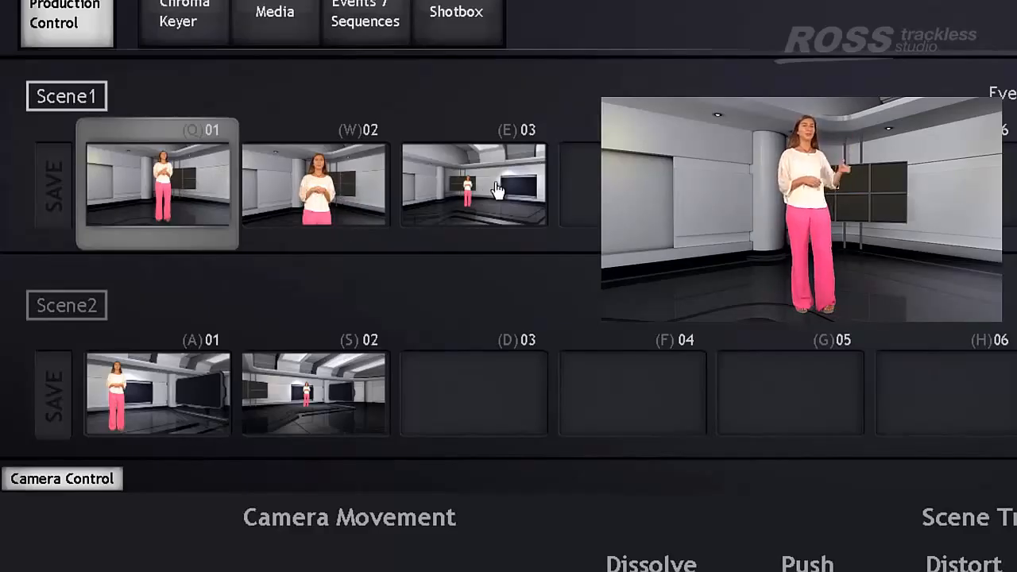
pyautogui.click(338, 187)
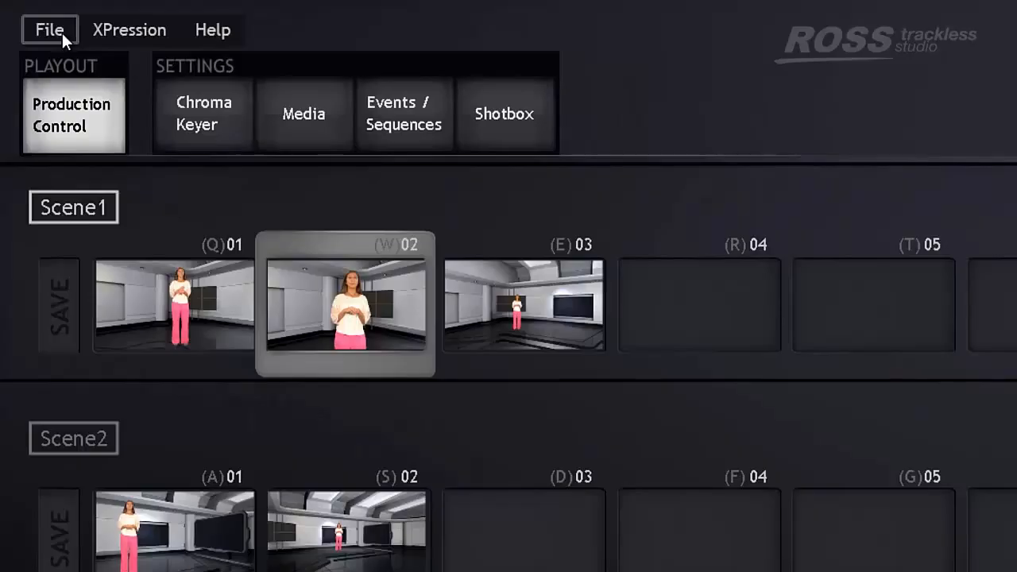
# - Save the current setup as a 'Presets' .tss file on the Desktop
pyautogui.click(62, 33)
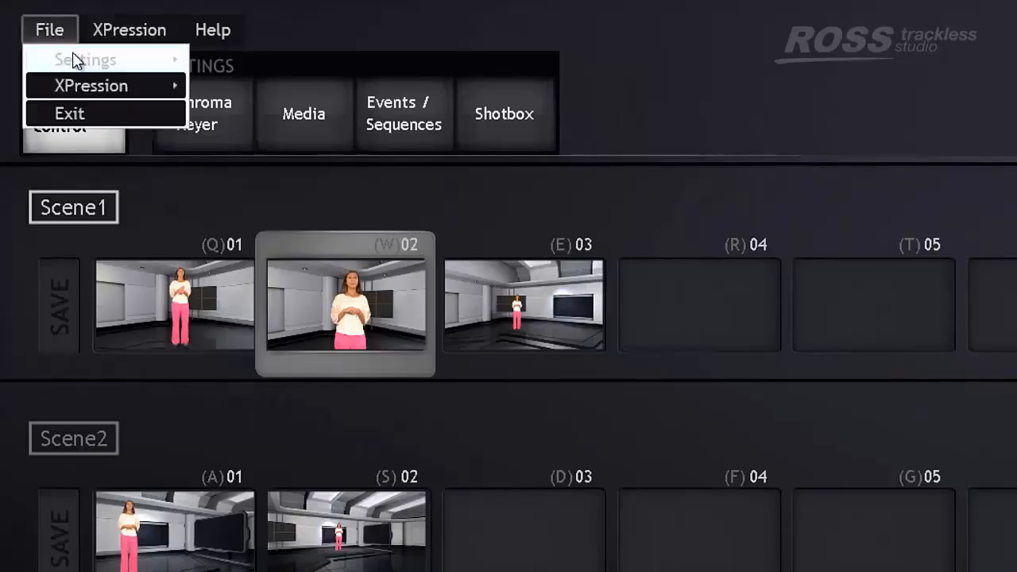
pyautogui.moveTo(88, 86)
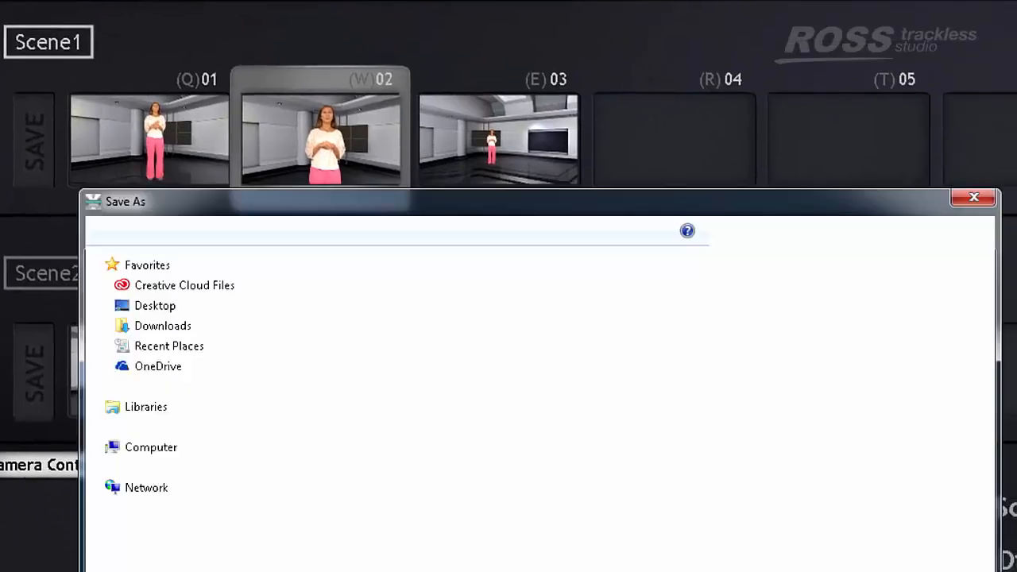
pyautogui.write('Presets')
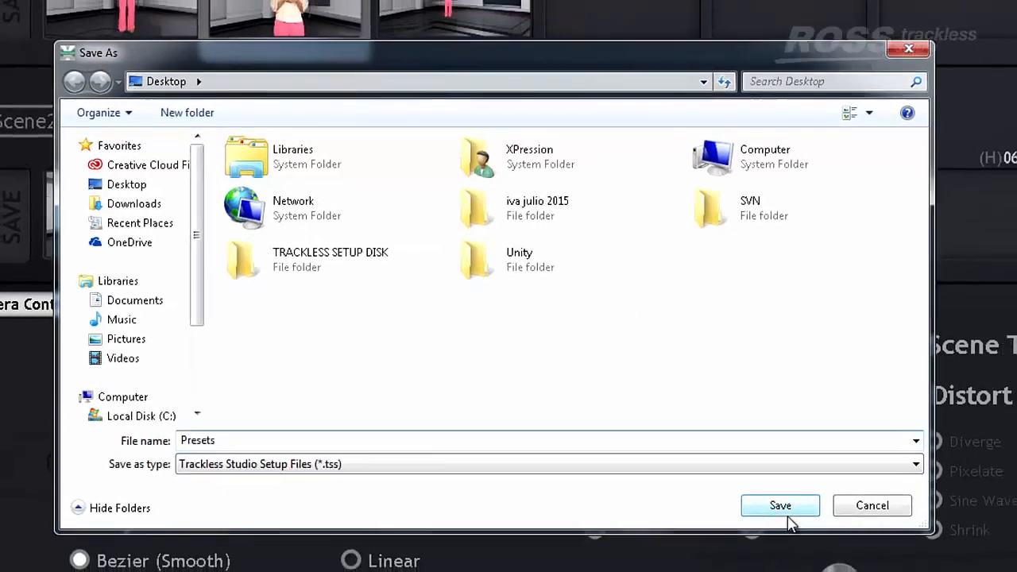
pyautogui.click(815, 515)
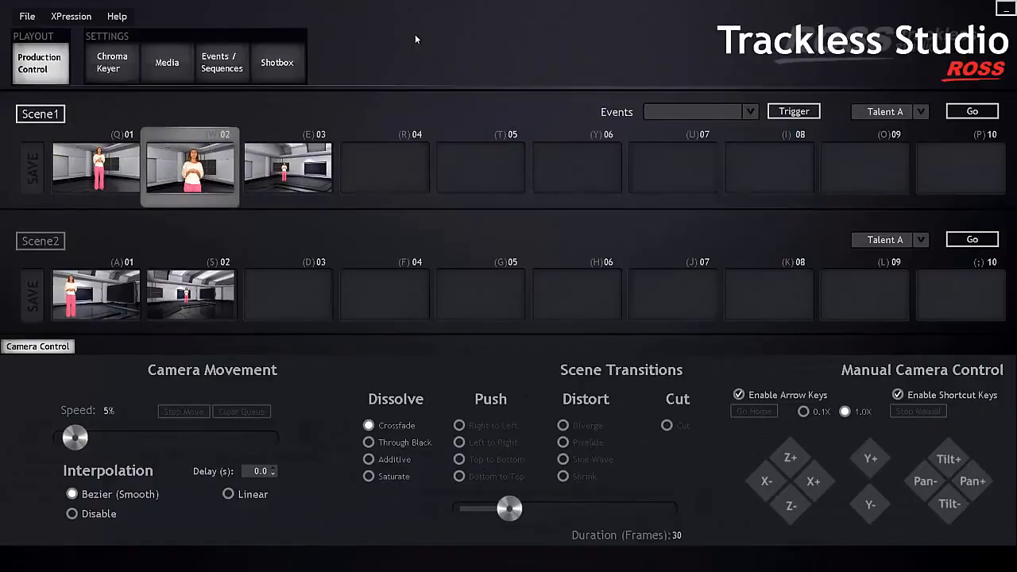
# - Load the 'Presets' setup file from the Desktop to restore all stored shots
pyautogui.click(27, 16)
pyautogui.moveTo(42, 33)
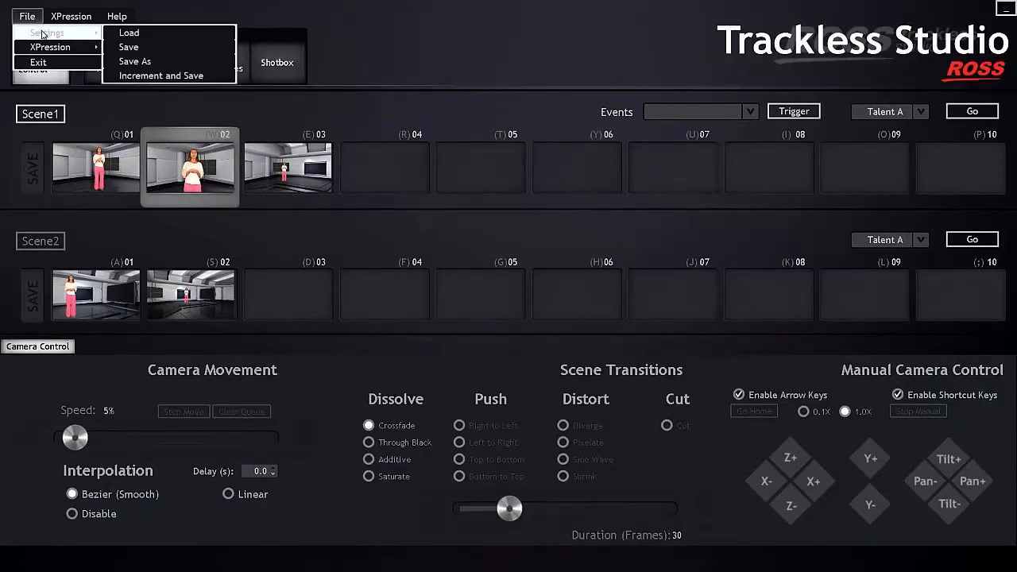
pyautogui.click(127, 32)
pyautogui.click(454, 316)
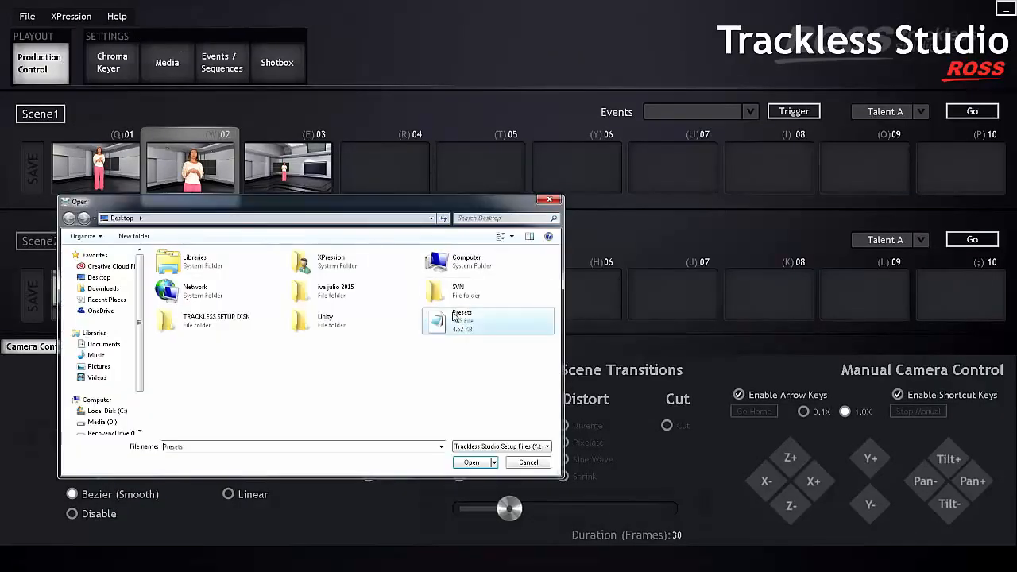
pyautogui.click(472, 464)
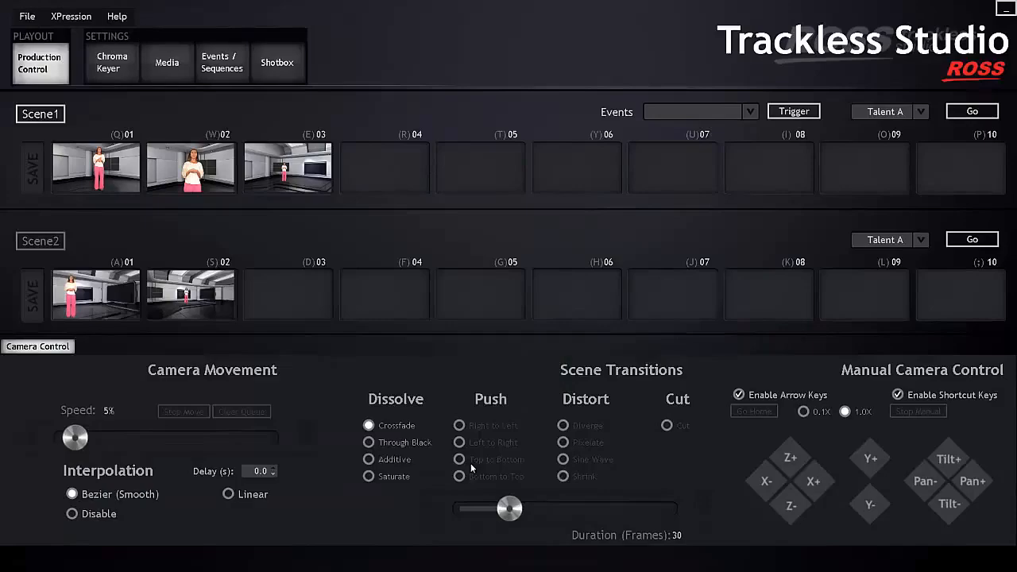